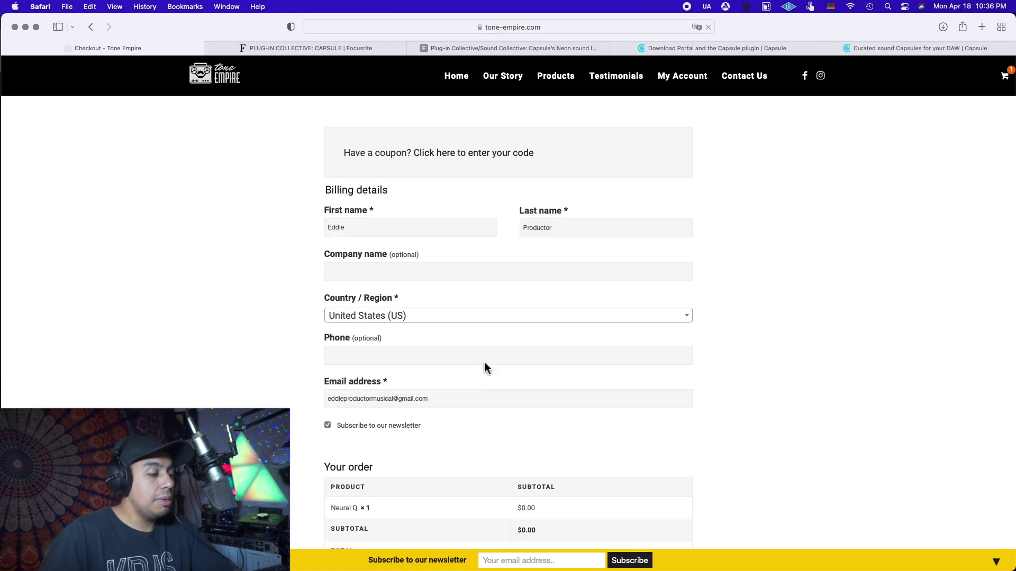
Complete the checkout for the free Neural Q plug-in using the filled-in billing details.
scroll(484, 362, down, 2)
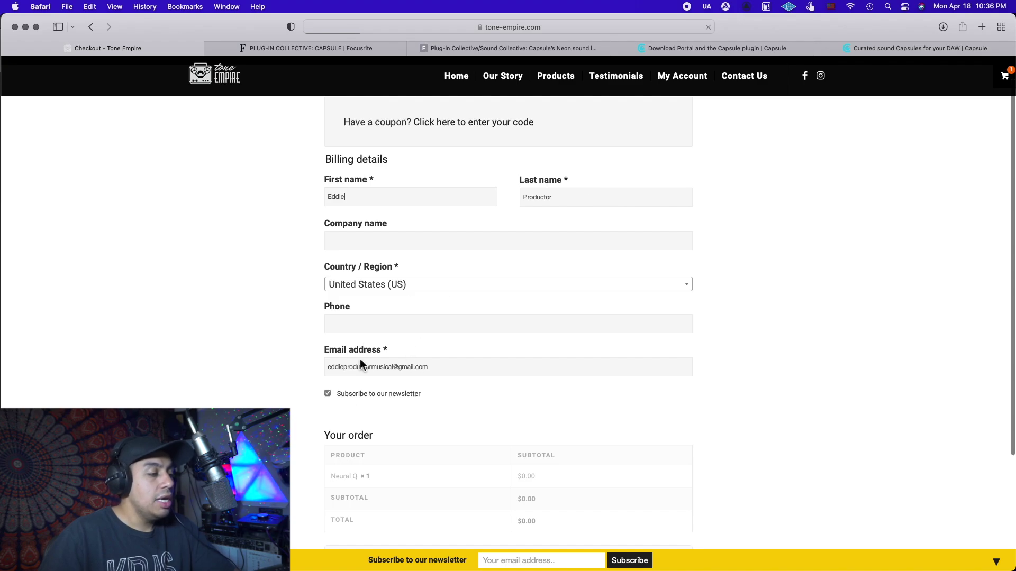
scroll(365, 374, down, 5)
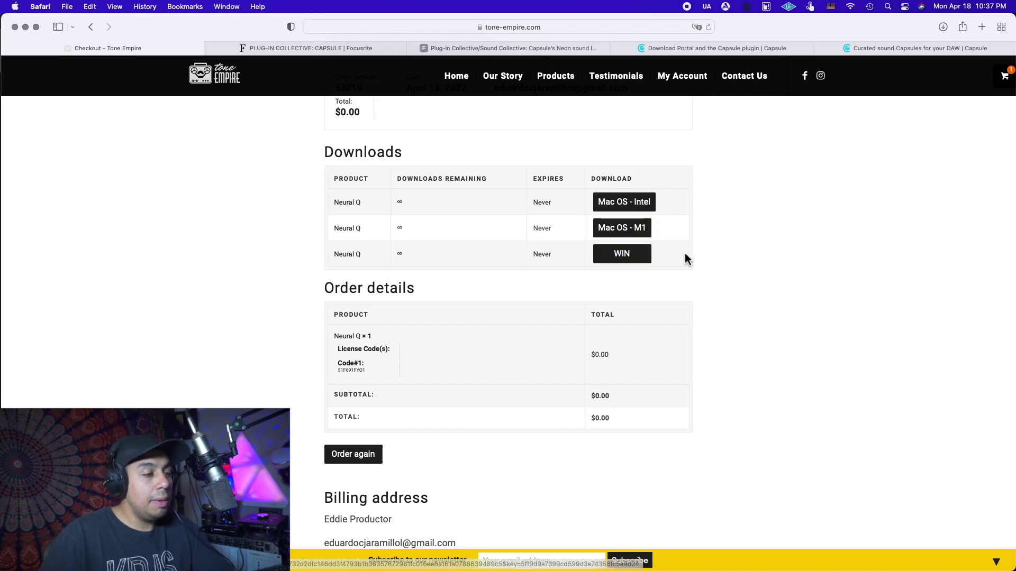
Highlight the Neural Q license code in the order details and review the available downloads.
triple_click(338, 373)
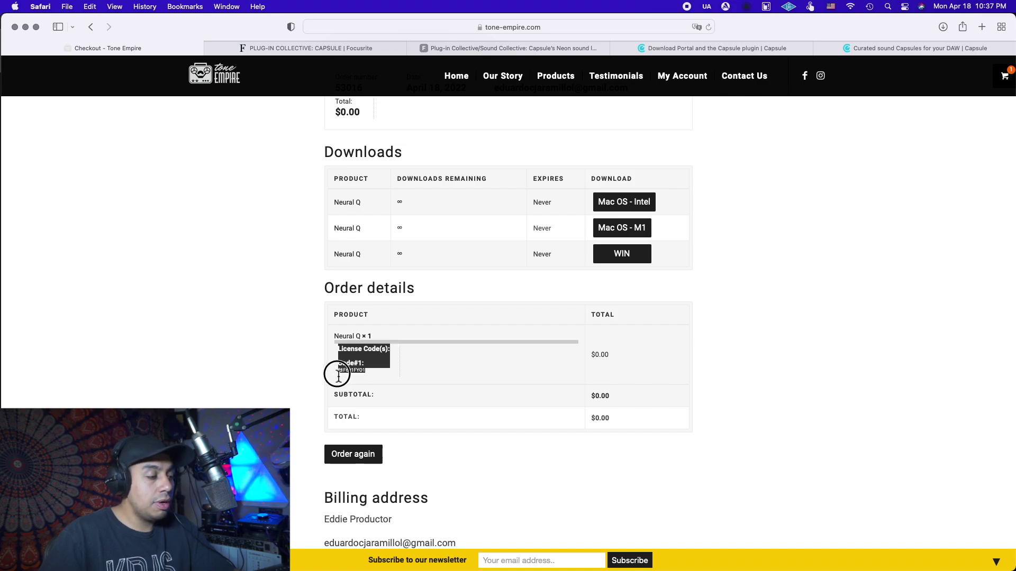
drag(338, 374, 362, 372)
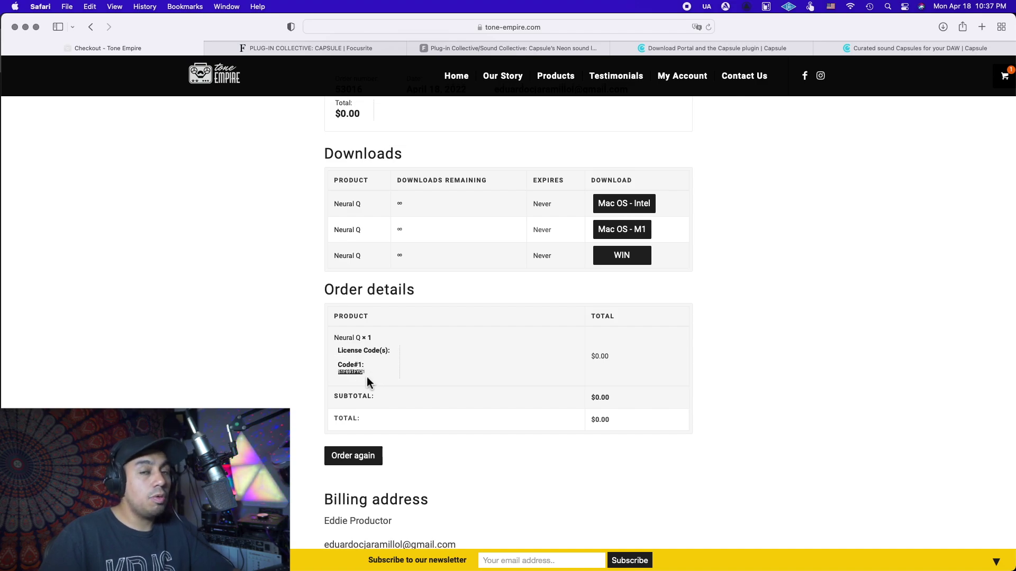
right_click(353, 371)
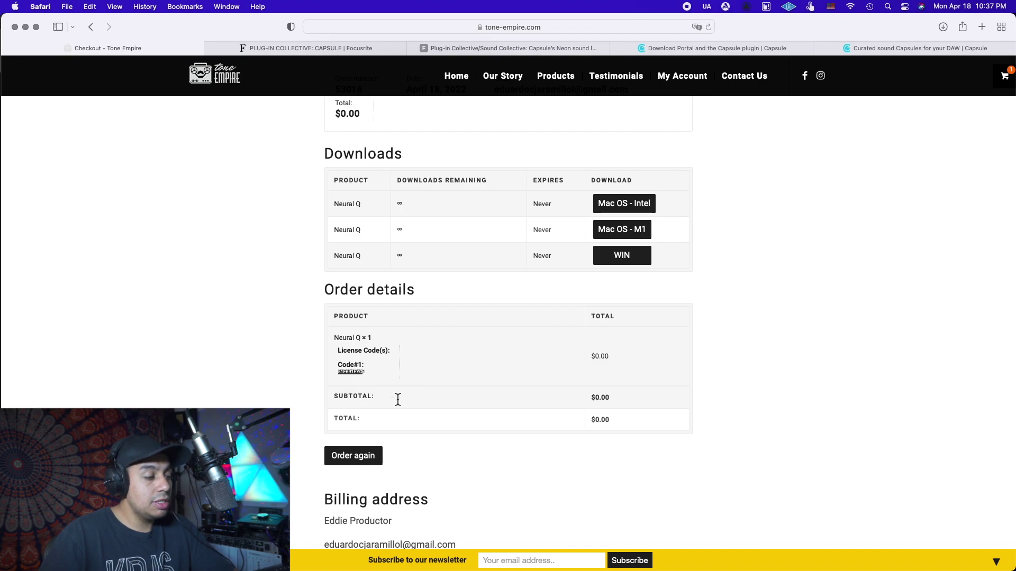
right_click(309, 385)
click(326, 381)
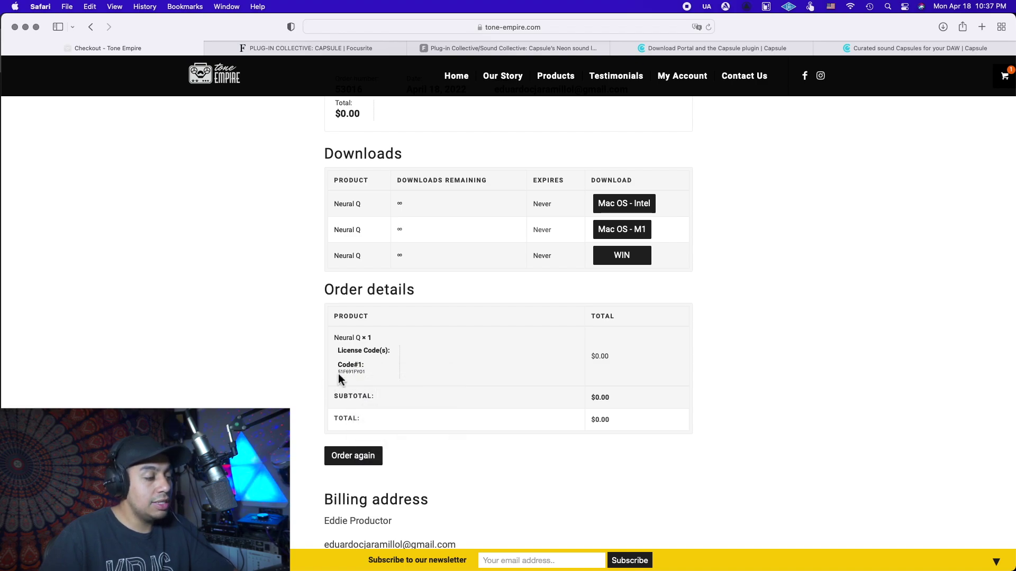
scroll(591, 312, up, 1)
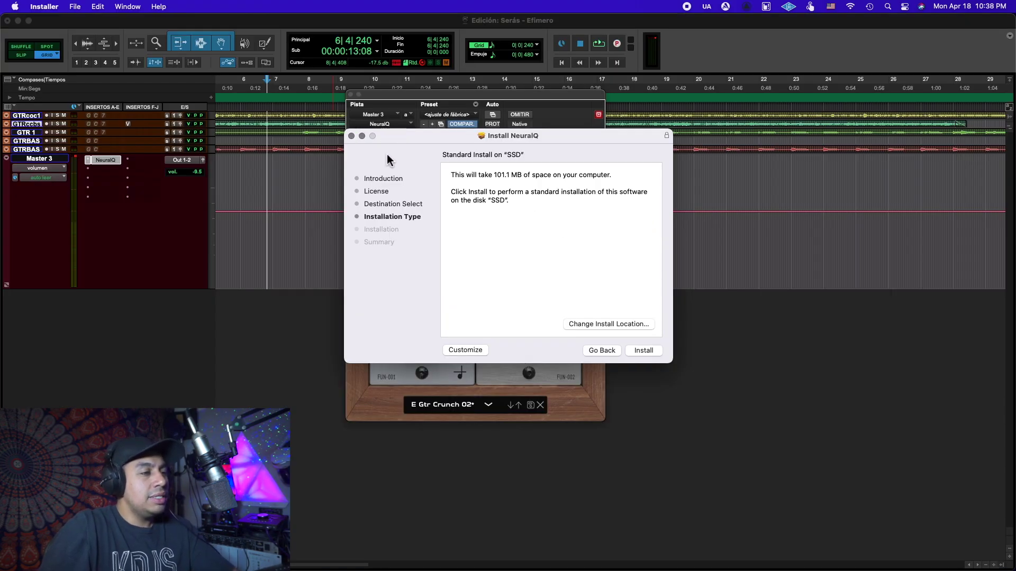
Close the NeuralQ installer, returning to Pro Tools, and set the upper EQ knob of Neural-Q on Master 3 to 0 dB.
click(351, 136)
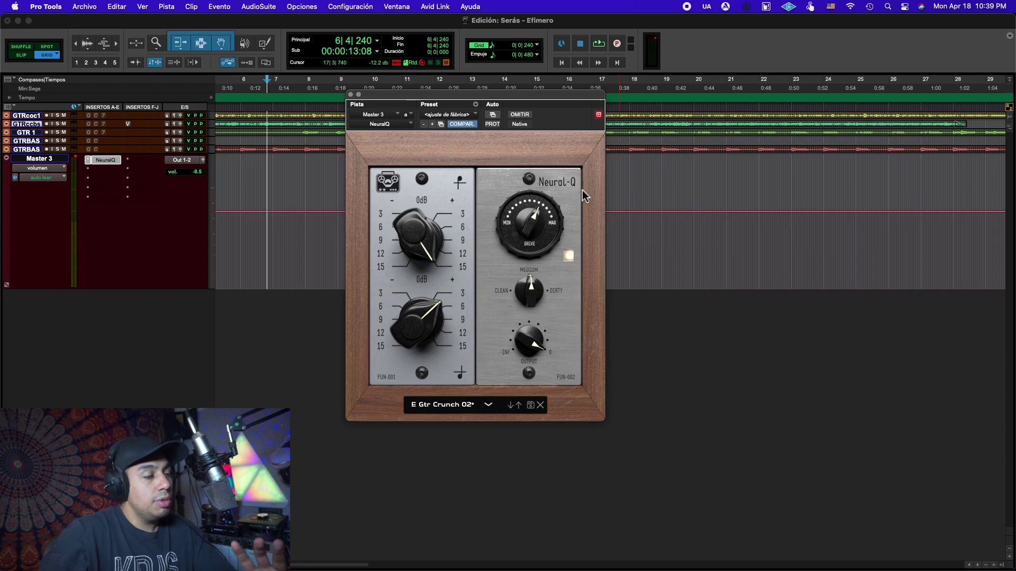
click(522, 179)
click(379, 185)
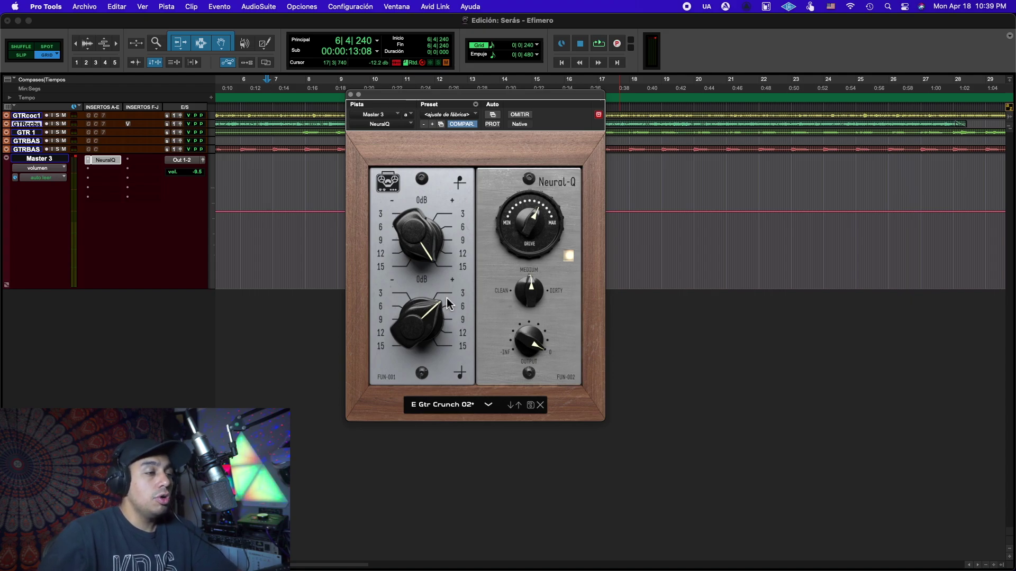
drag(447, 264, 448, 211)
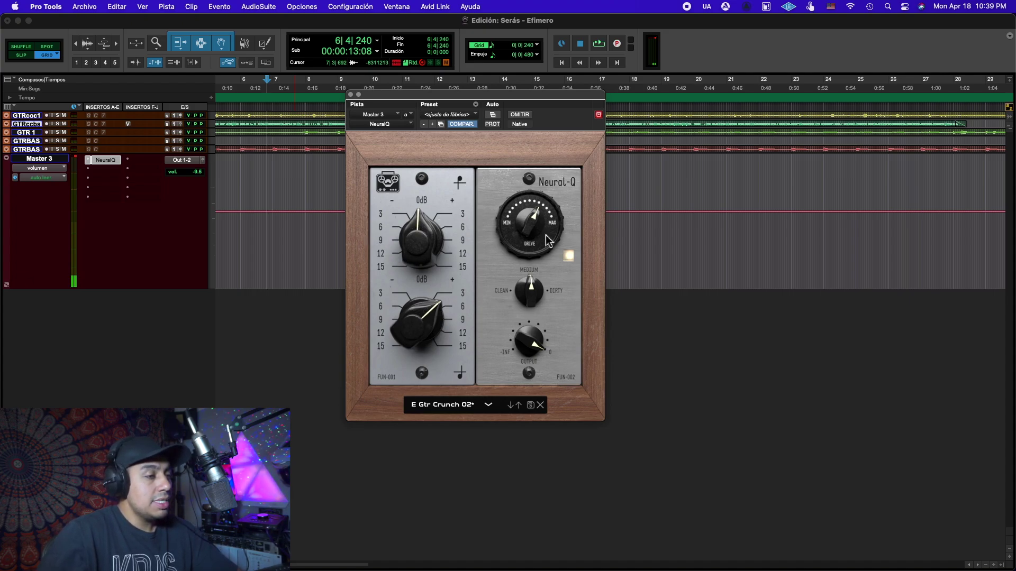
mouse_move(529, 219)
mouse_down()
mouse_move(534, 349)
mouse_move(529, 203)
mouse_up()
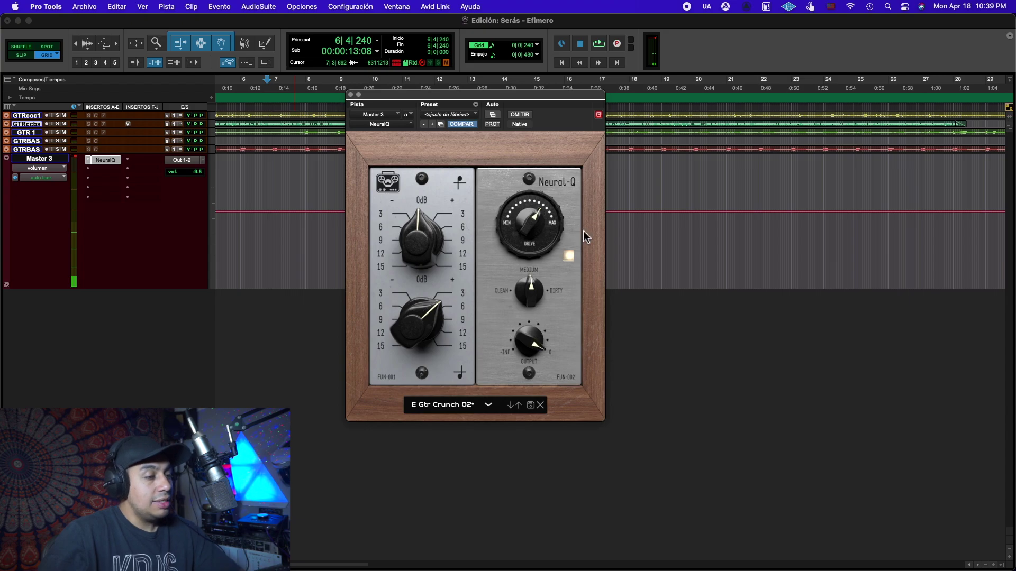
Play the mix while cutting the lower EQ knob by about 5 dB and boosting the upper one to between 3 and 6 dB.
key(super+Tab)
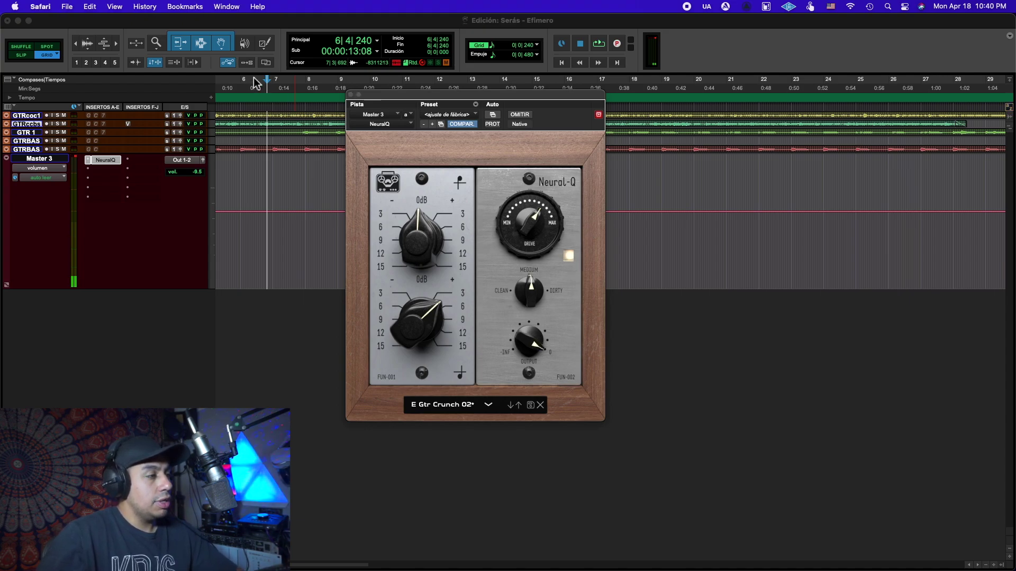
key(super+Tab)
key(space)
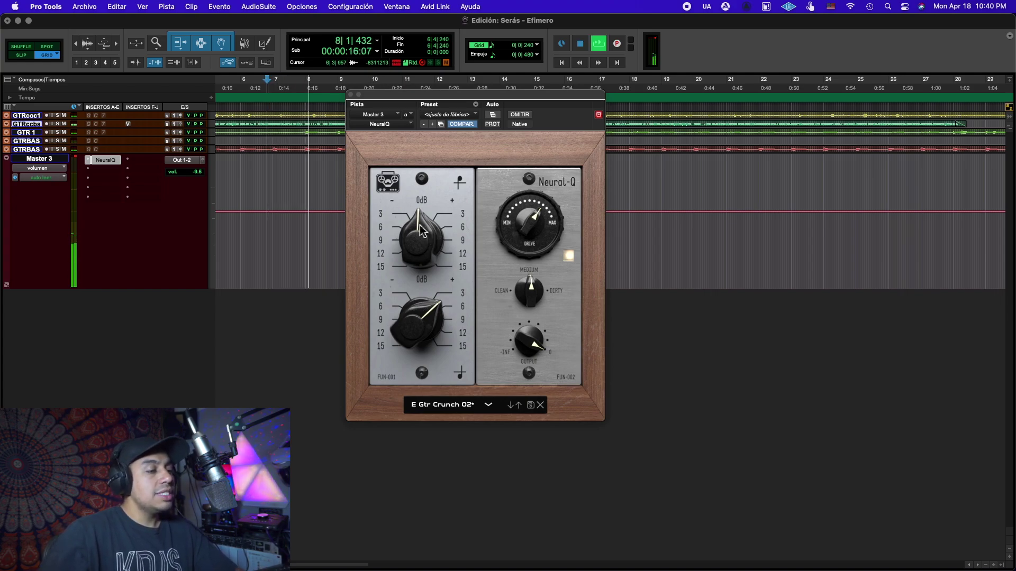
drag(418, 254, 424, 274)
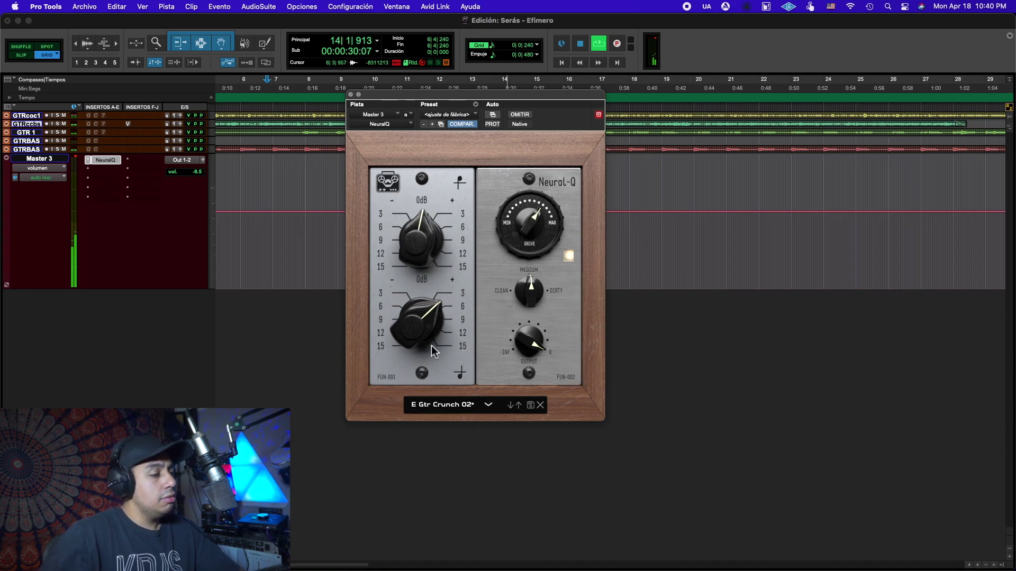
drag(431, 349, 418, 368)
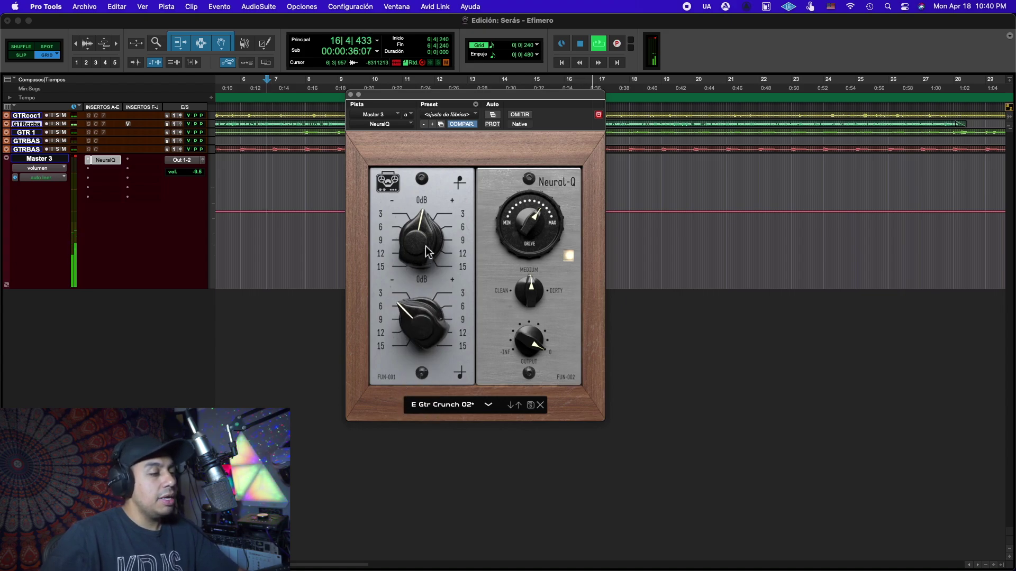
drag(422, 243, 430, 234)
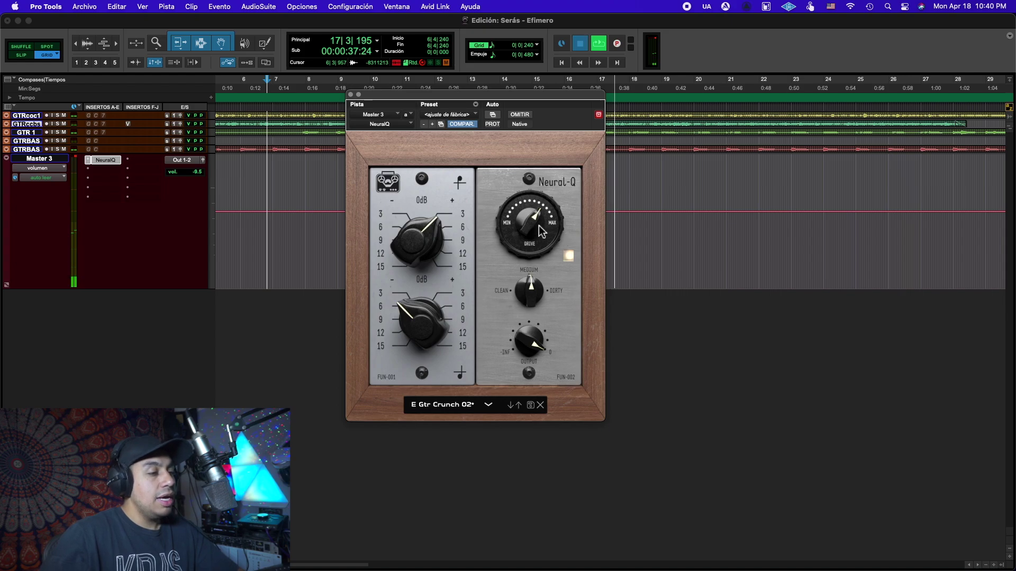
Set Drive to maximum and the Clean/Medium/Dirty switch to Clean, replaying the passage from its start.
key(space)
key(space)
drag(541, 231, 544, 169)
drag(544, 305, 528, 335)
key(space)
key(space)
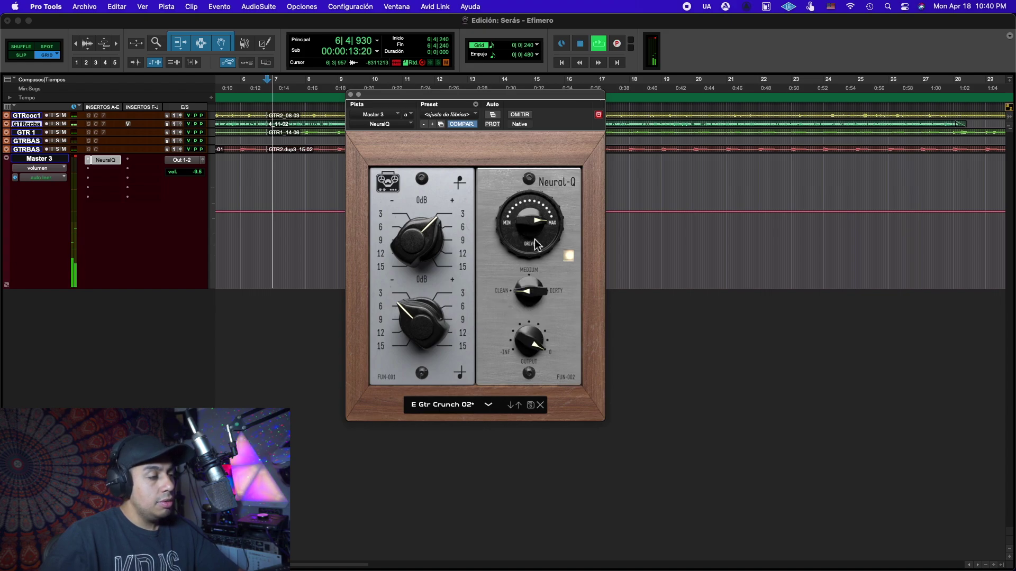
Boost the upper EQ knob to about 9 dB and move the Clean/Medium/Dirty switch through Medium to Dirty during playback.
mouse_move(430, 233)
mouse_down()
mouse_move(431, 225)
mouse_move(432, 234)
mouse_up()
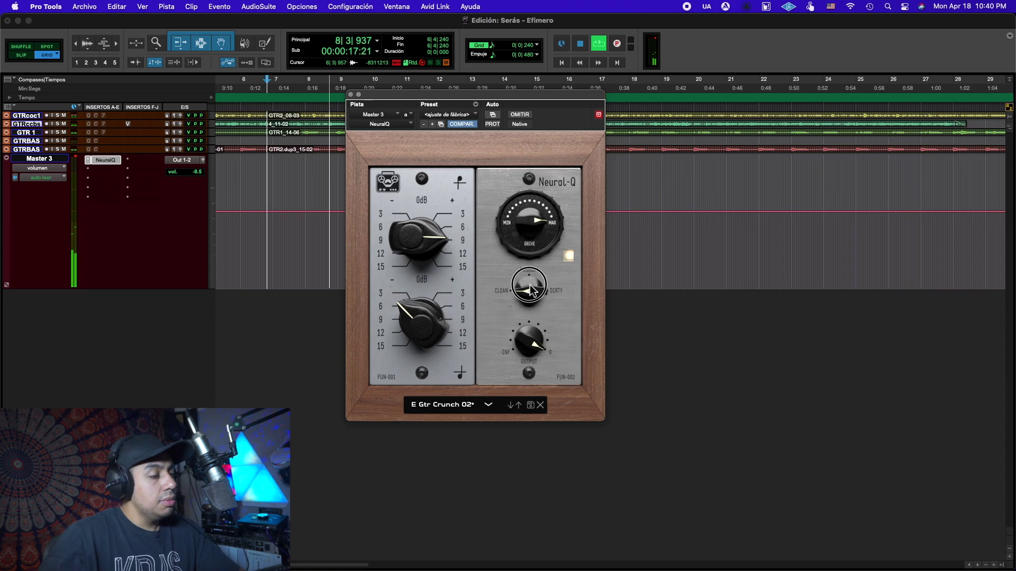
drag(532, 276, 543, 239)
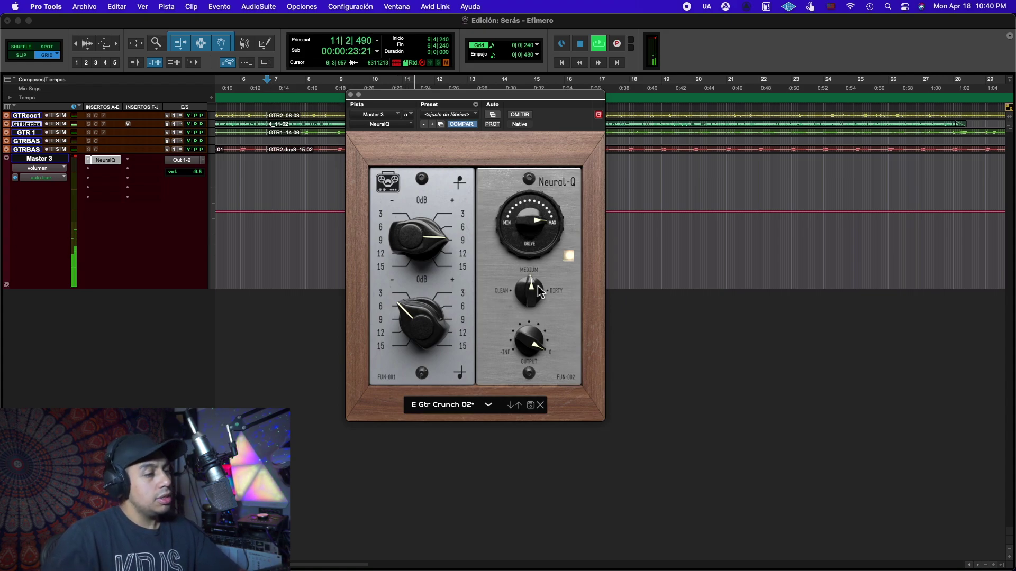
drag(537, 285, 559, 258)
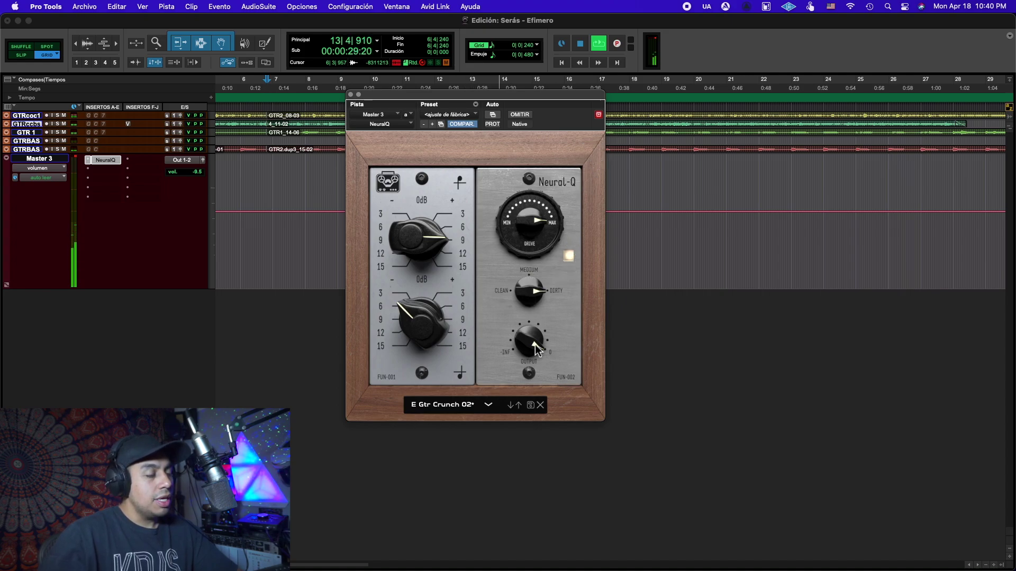
Replay the passage while trying a lower Output level, and bring Output back to 0.
key(space)
key(space)
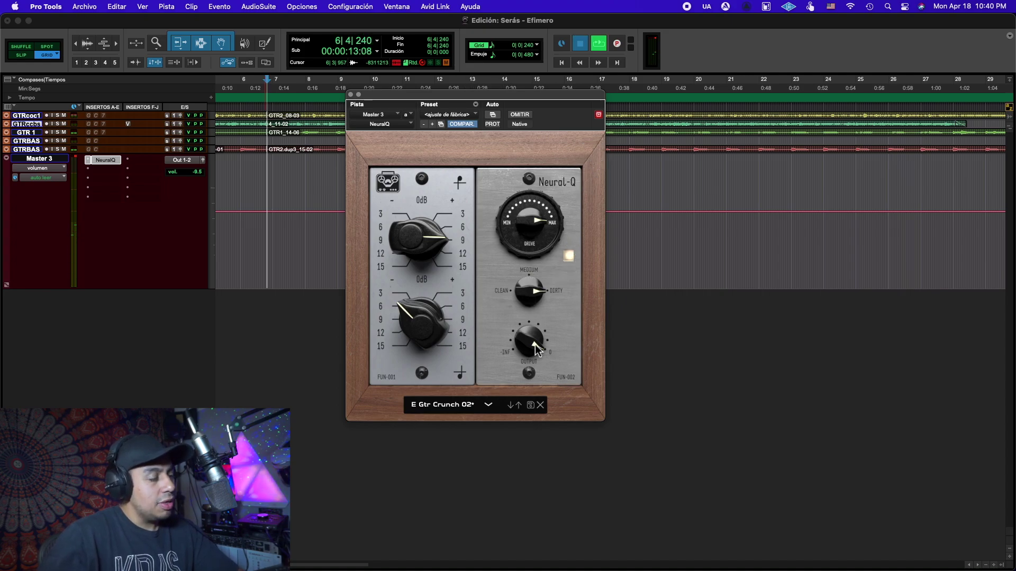
click(534, 344)
drag(535, 344, 526, 408)
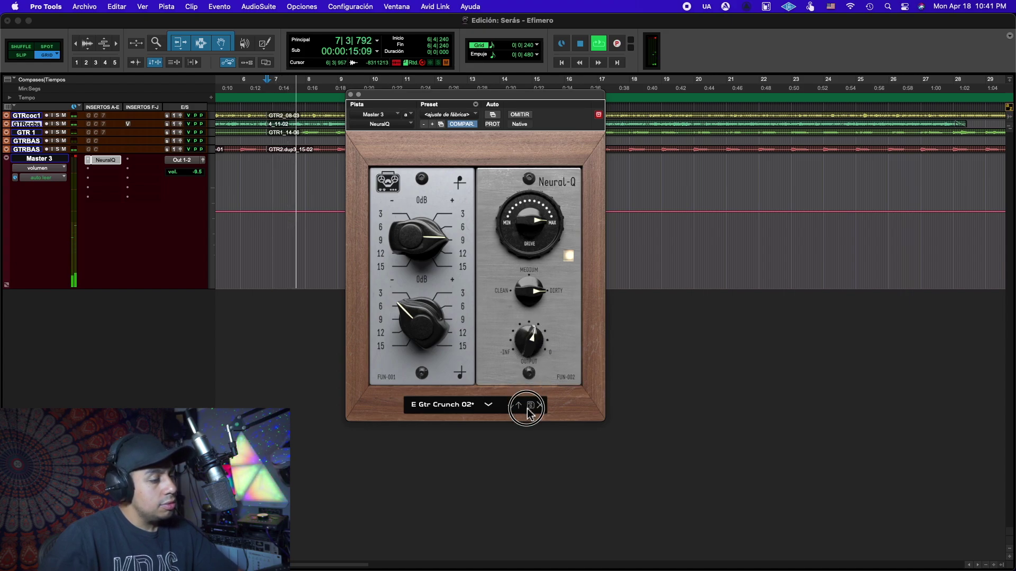
click(539, 305)
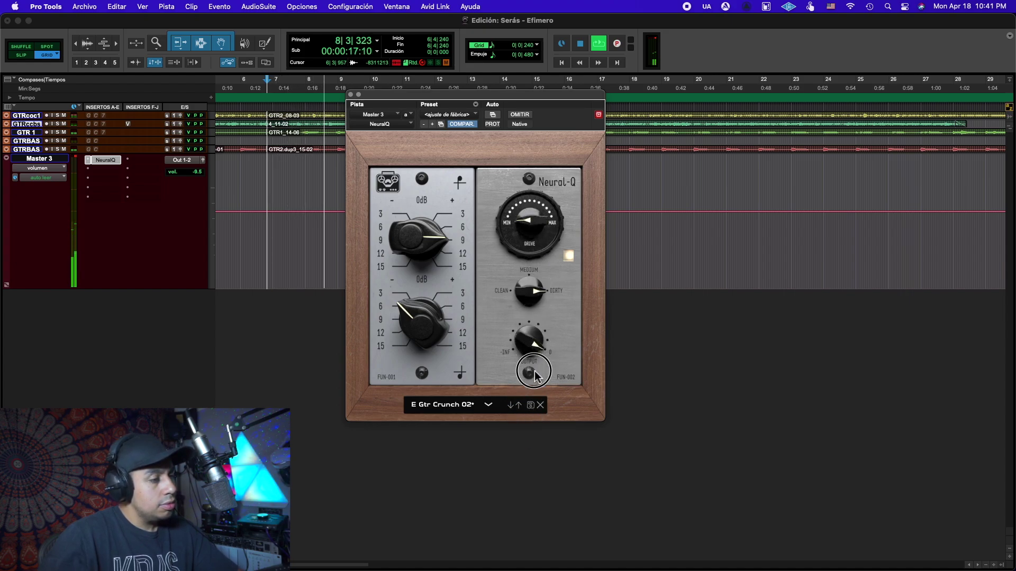
Audition the mix with Drive at minimum, stop playback, and raise Drive close to maximum for another listen.
drag(546, 241, 529, 310)
key(space)
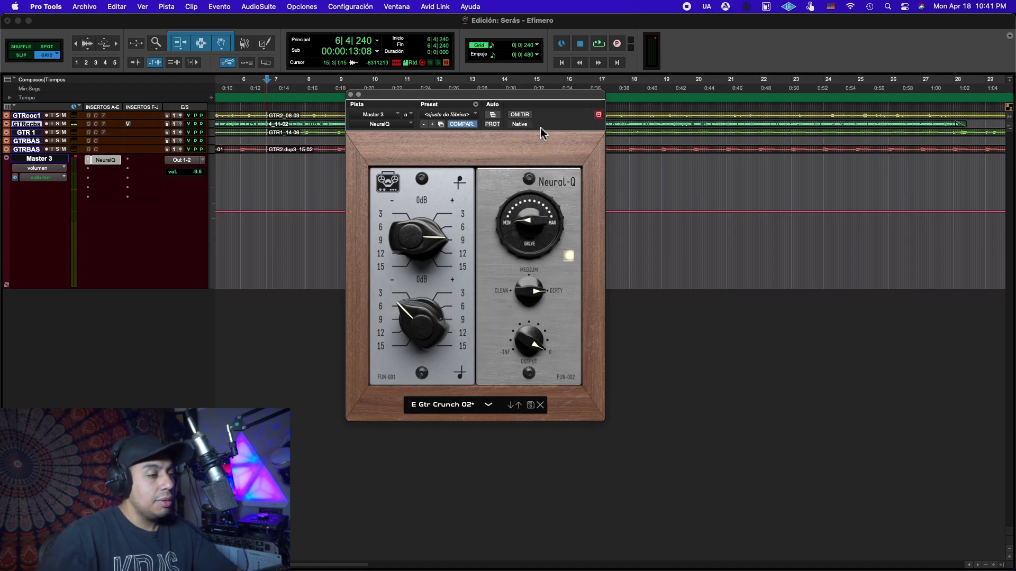
drag(535, 216, 523, 195)
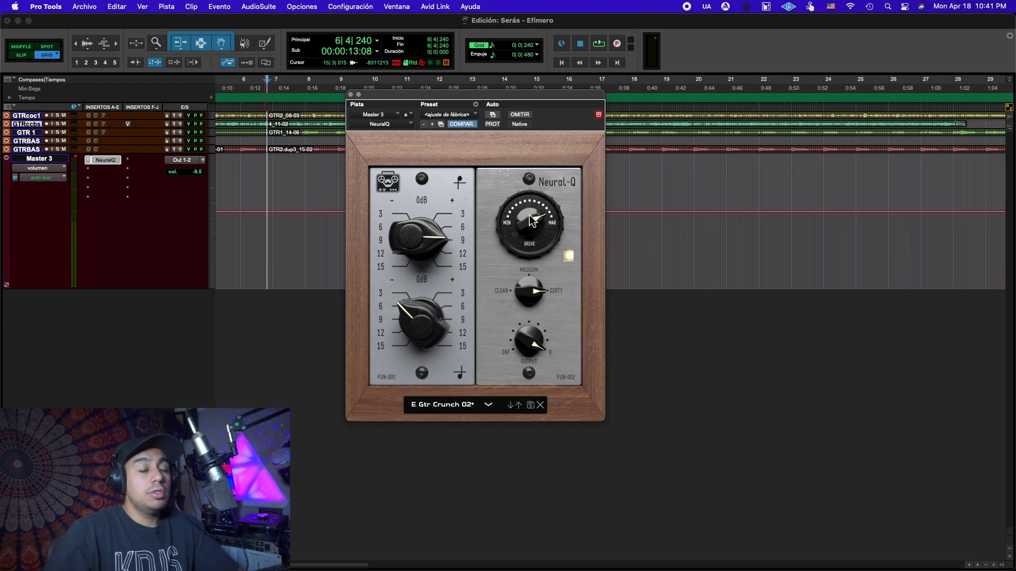
key(space)
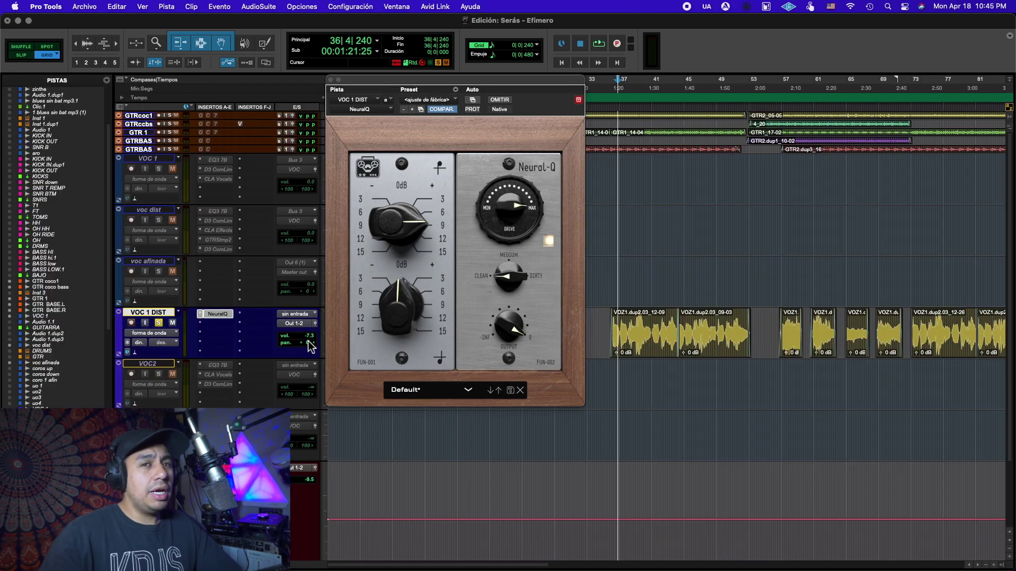
Play the VOC 1 DIST vocal and boost the lower EQ knob of its Neural-Q to about 4 dB.
key(space)
mouse_move(402, 224)
mouse_down()
mouse_move(396, 271)
mouse_move(409, 208)
mouse_up()
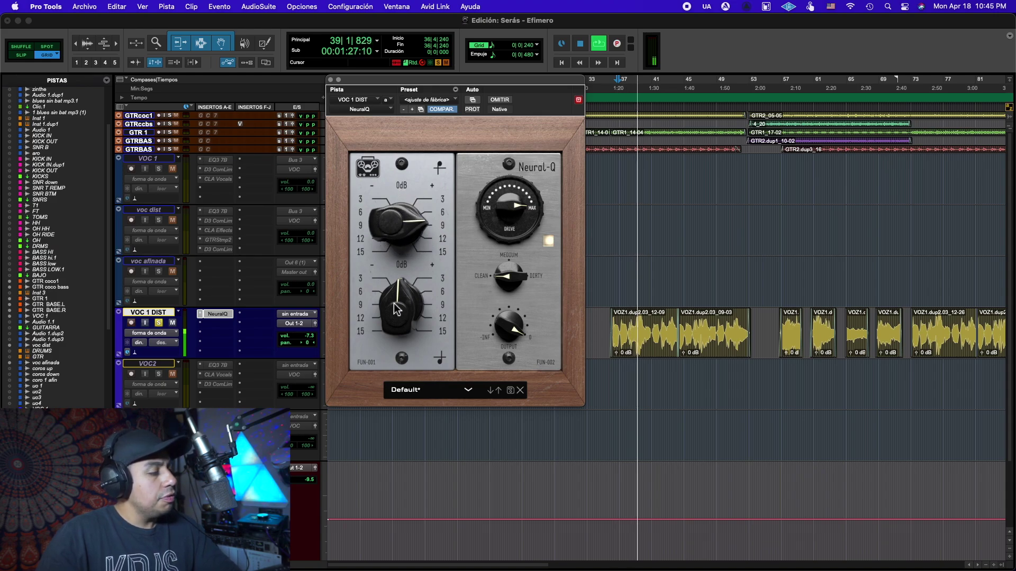
drag(395, 312, 403, 293)
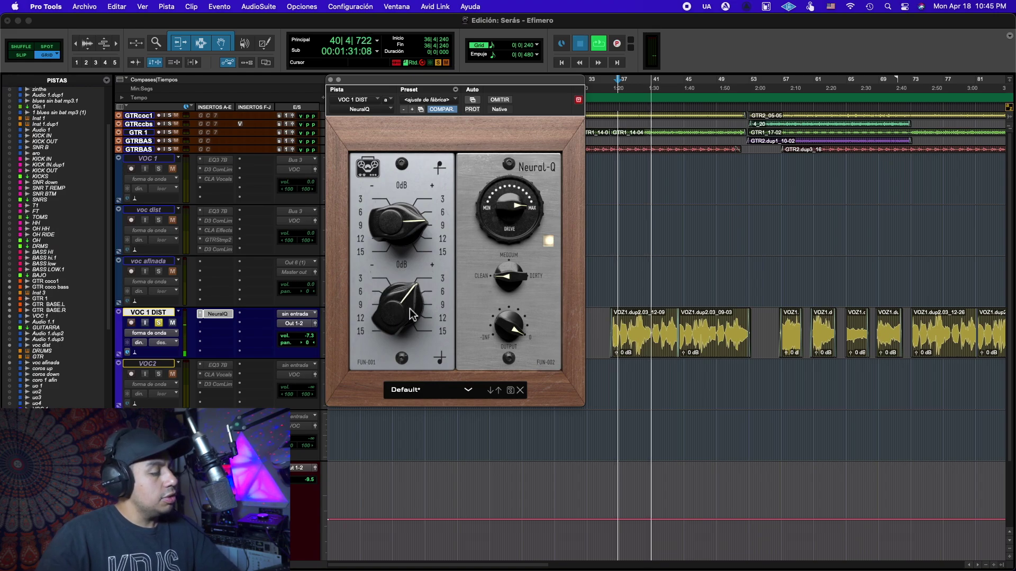
Replay the vocal and compare its sound with Drive at minimum and at maximum.
key(space)
key(space)
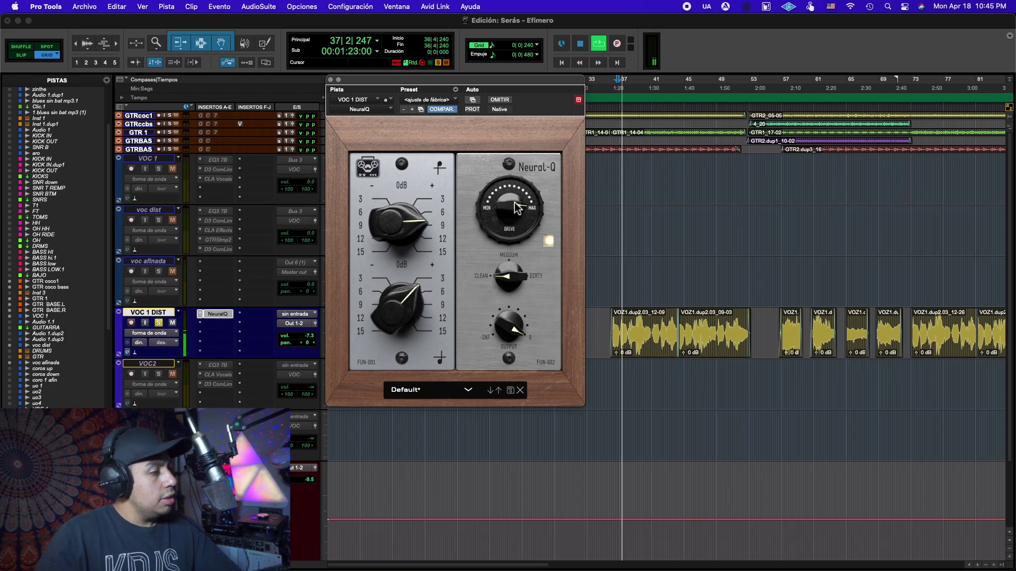
drag(514, 203, 512, 248)
drag(499, 347, 499, 350)
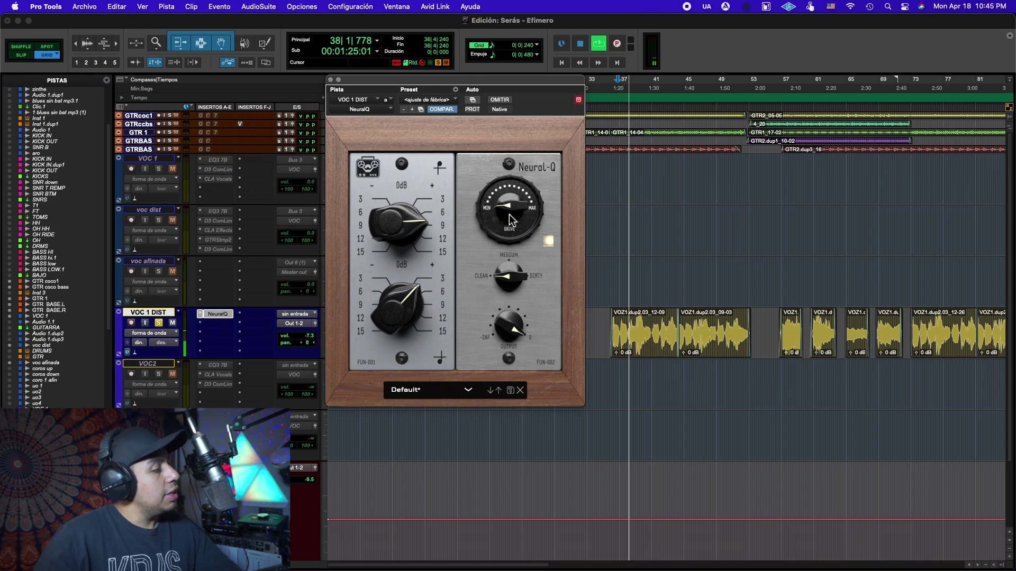
drag(511, 220, 509, 198)
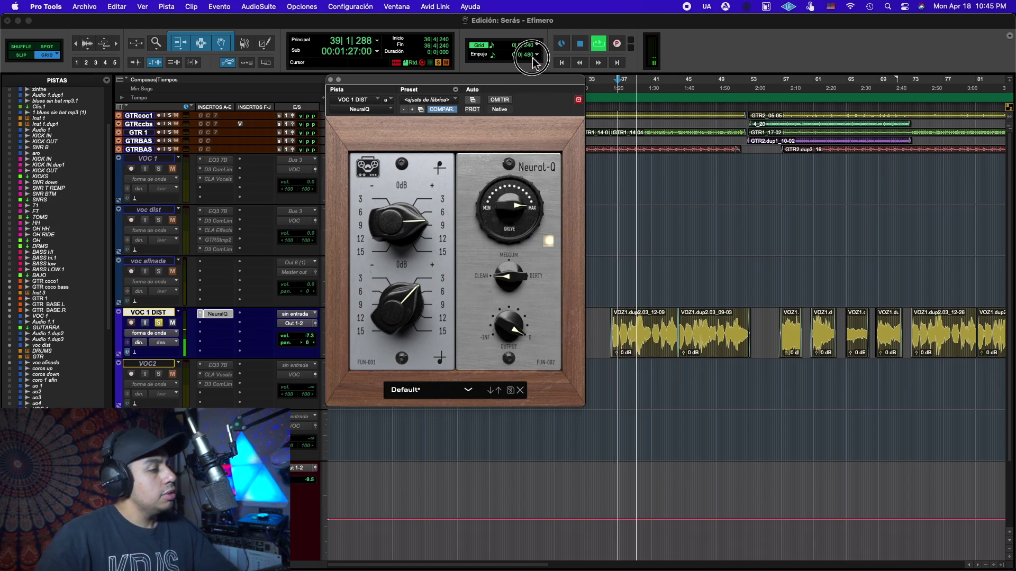
key(space)
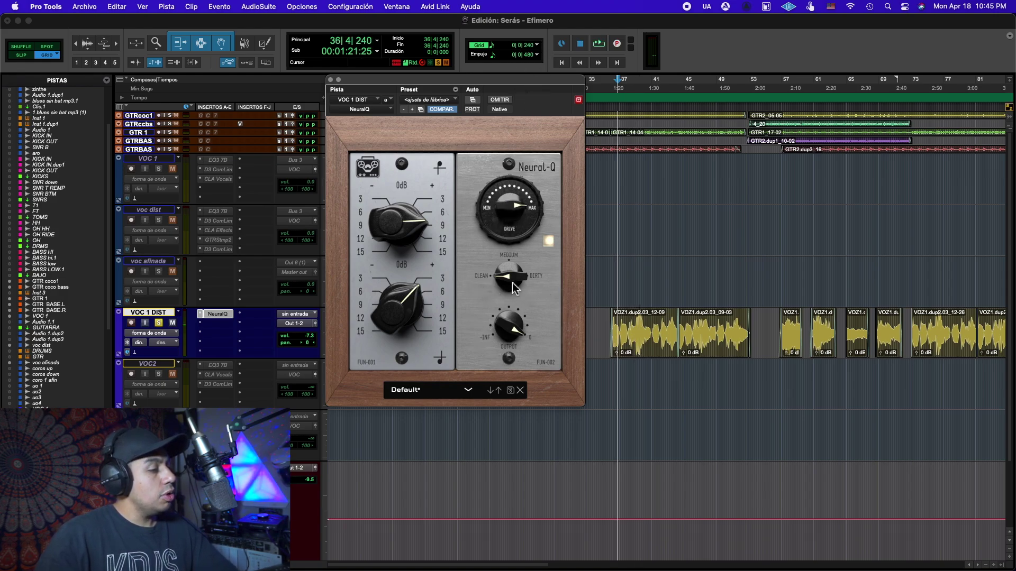
Set the vocal's Clean/Medium/Dirty switch to Dirty and reduce Drive to slightly below halfway during playback.
drag(525, 286, 533, 165)
key(space)
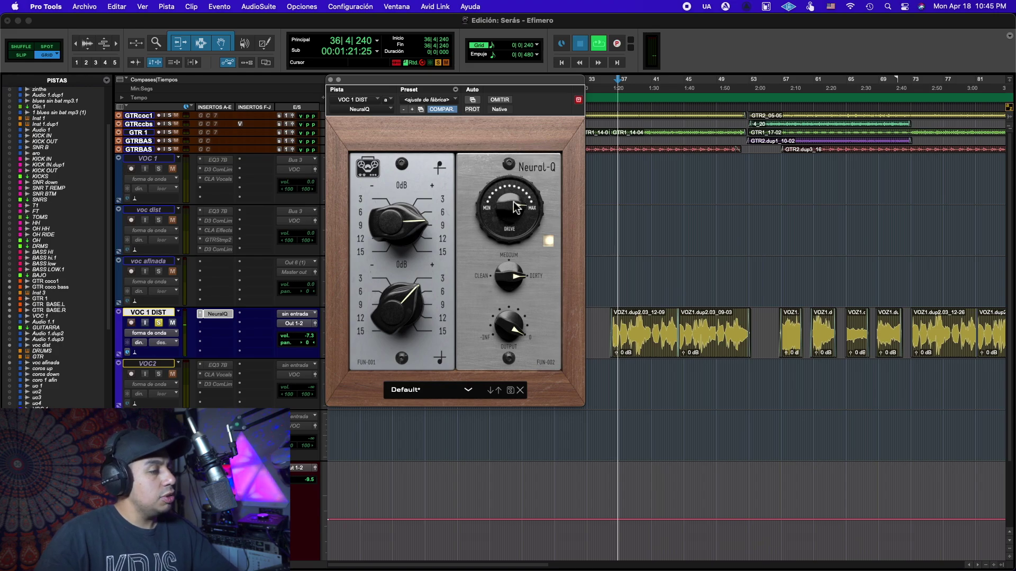
drag(510, 220, 511, 266)
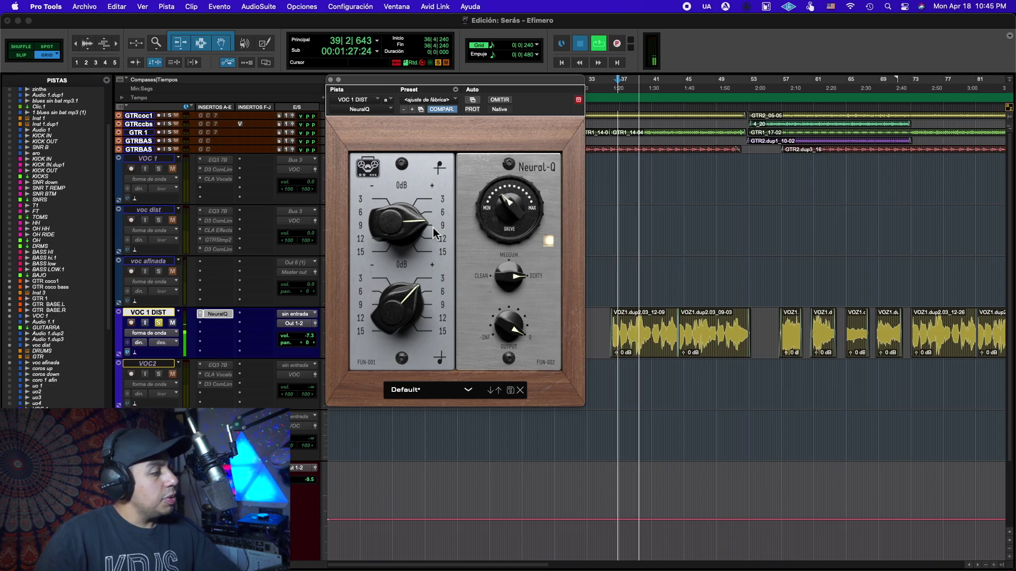
Reduce the vocal's upper EQ boost to about 4 dB and set the Clean/Medium/Dirty switch to Medium.
key(space)
drag(433, 233, 422, 245)
drag(509, 276, 492, 320)
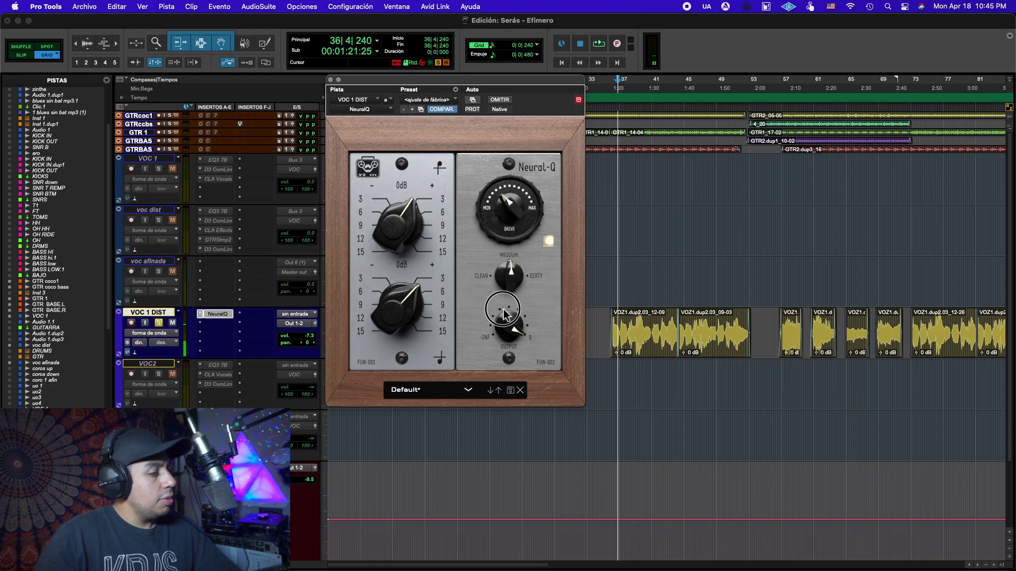
Play the VOC 1 DIST vocal and compare its sound with the Neural-Q bypassed and active.
key(space)
click(510, 199)
drag(509, 199, 508, 206)
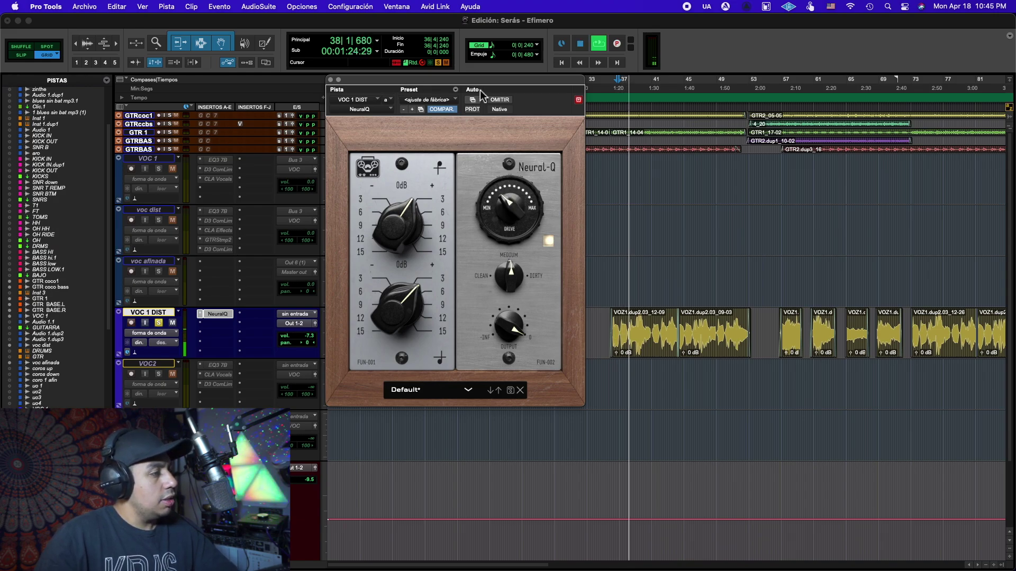
click(504, 100)
click(504, 101)
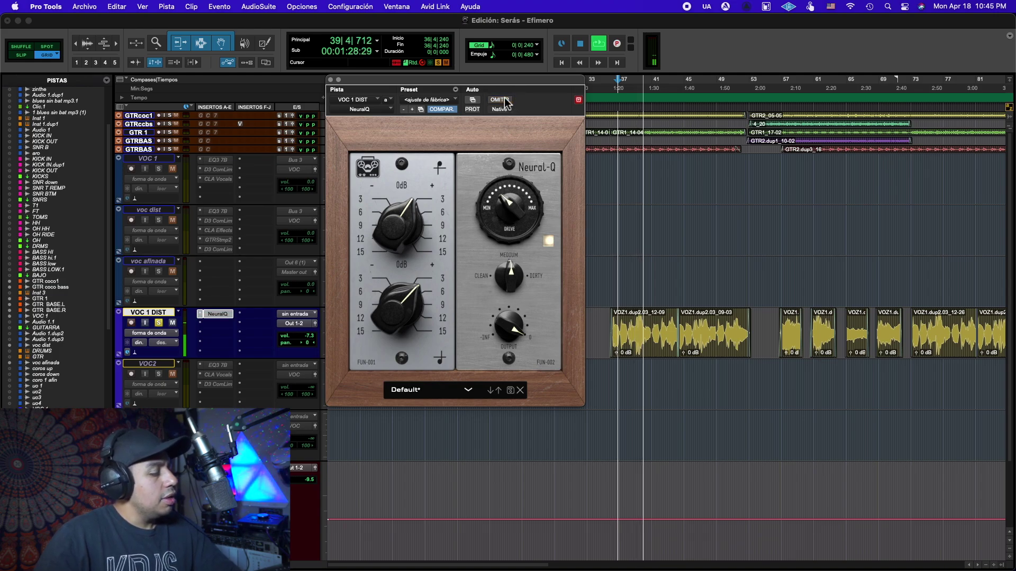
key(space)
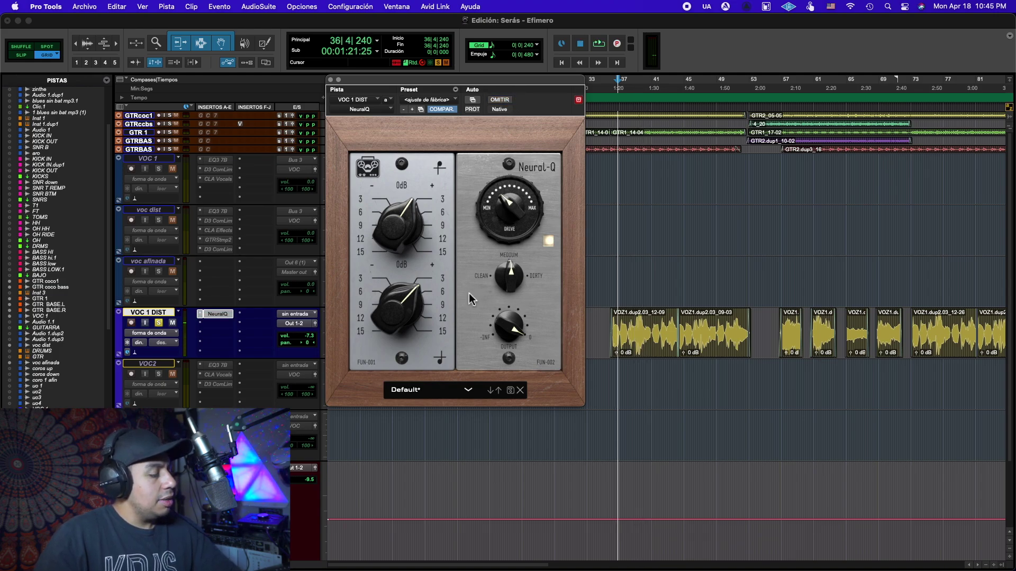
Load the Neural-Q Vocals presets Clean 01 and Clean 02 in turn and play the vocal with each.
click(412, 392)
mouse_move(422, 425)
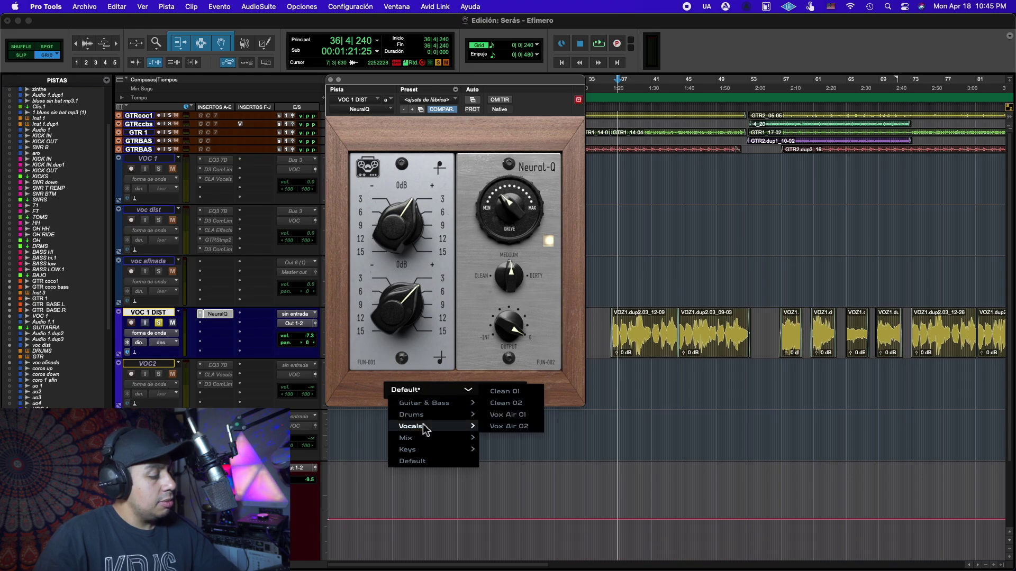
click(515, 392)
key(space)
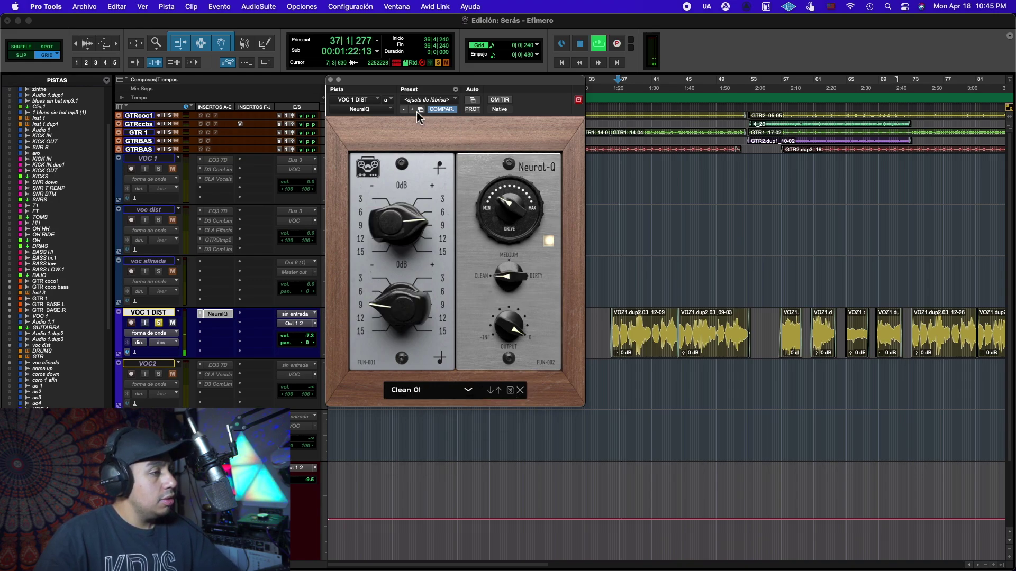
click(469, 390)
mouse_move(443, 428)
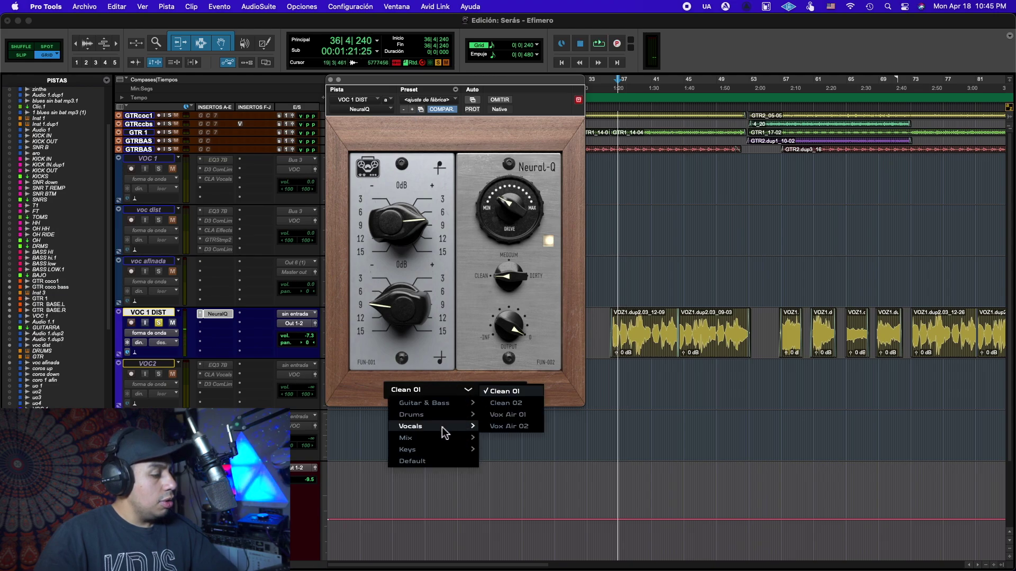
click(506, 403)
key(space)
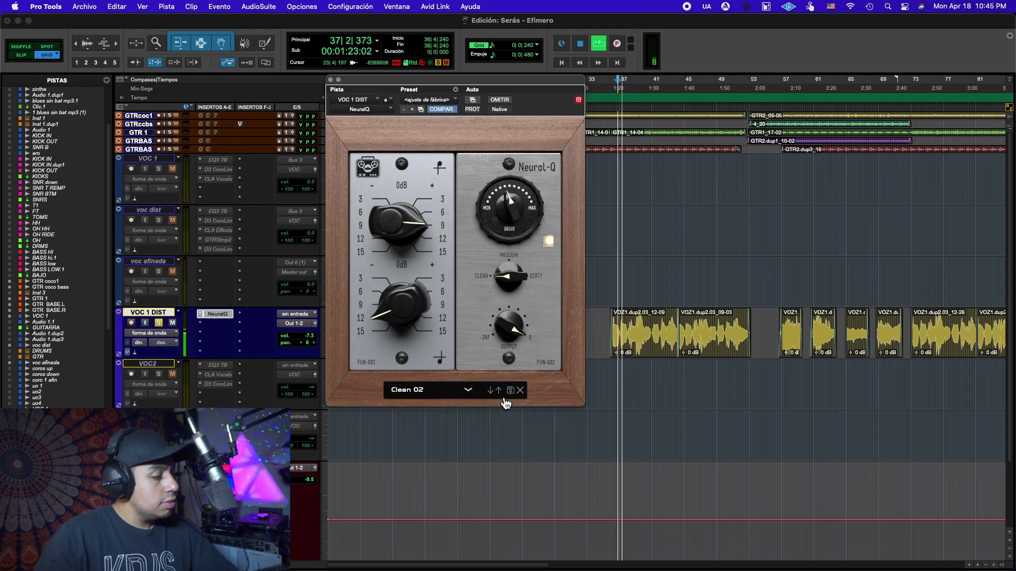
Step through the Neural-Q vocal presets to Vox Air 01 and play the vocal with it.
click(498, 394)
key(space)
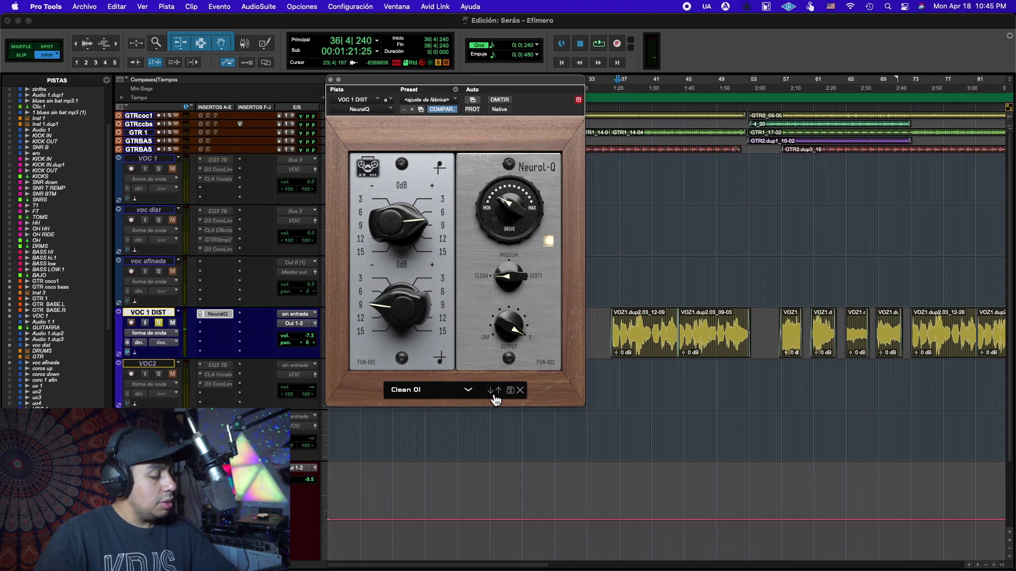
click(497, 391)
click(491, 391)
click(490, 391)
click(490, 390)
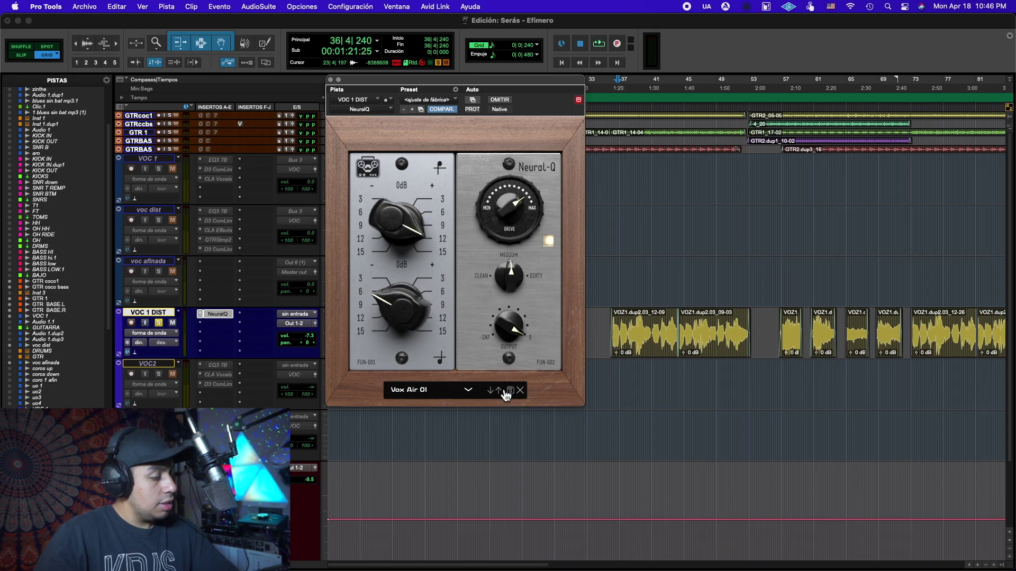
key(space)
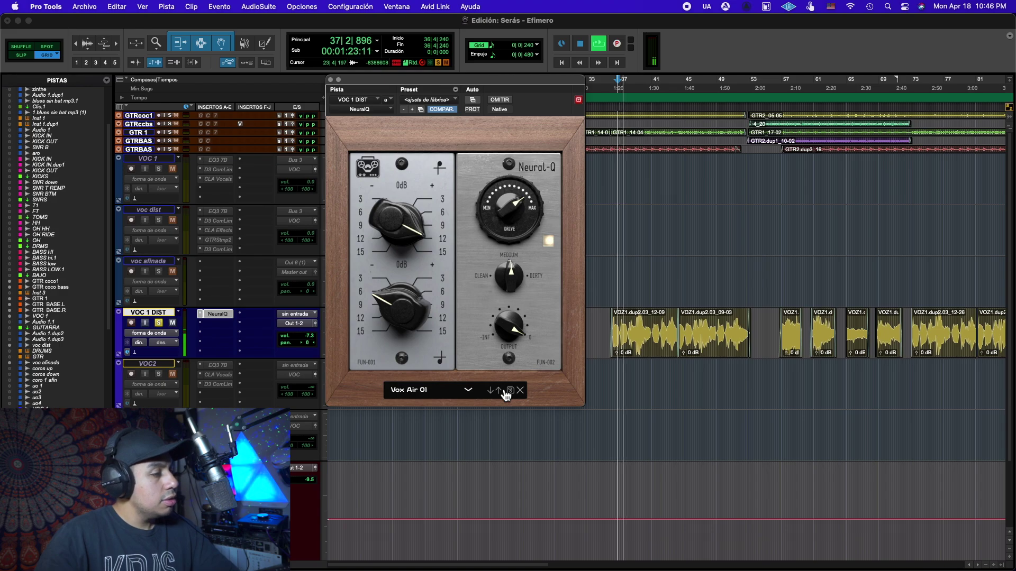
key(space)
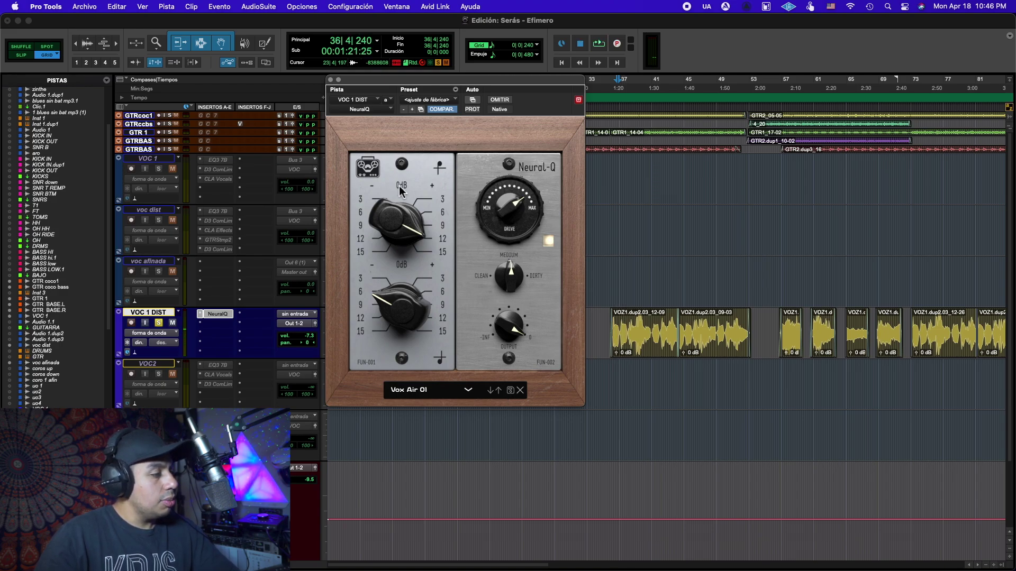
key(space)
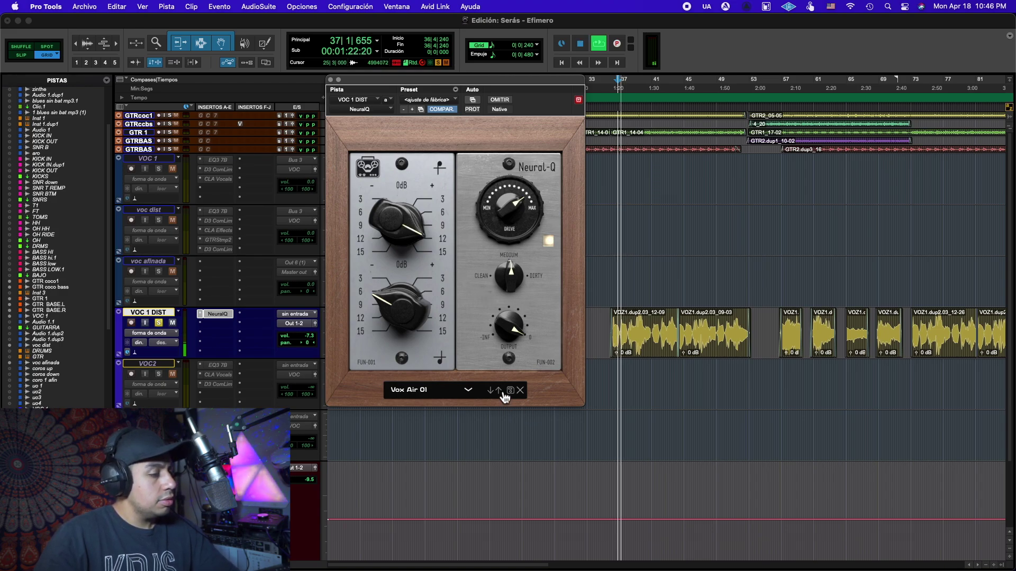
click(499, 391)
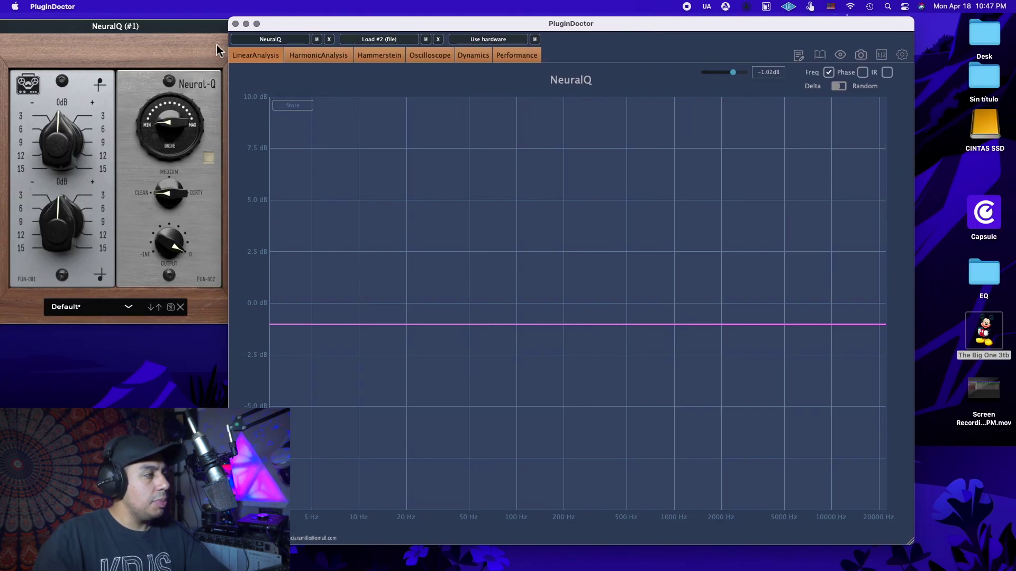
In PluginDoctor, examine the frequency response while sweeping Neural-Q's upper and lower EQ knobs, returning both to about 0 dB.
click(216, 44)
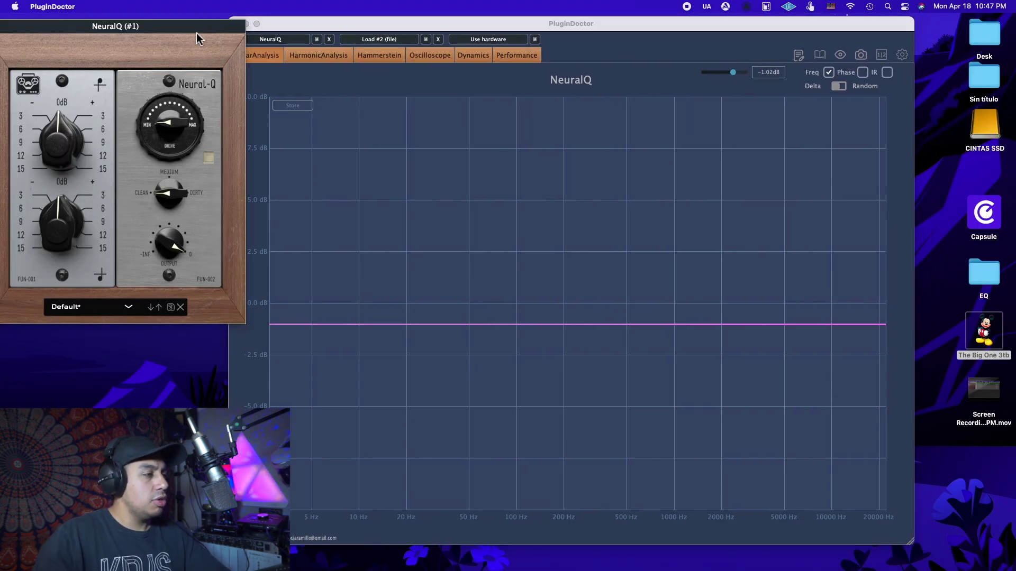
drag(64, 133, 73, 84)
drag(41, 119, 61, 157)
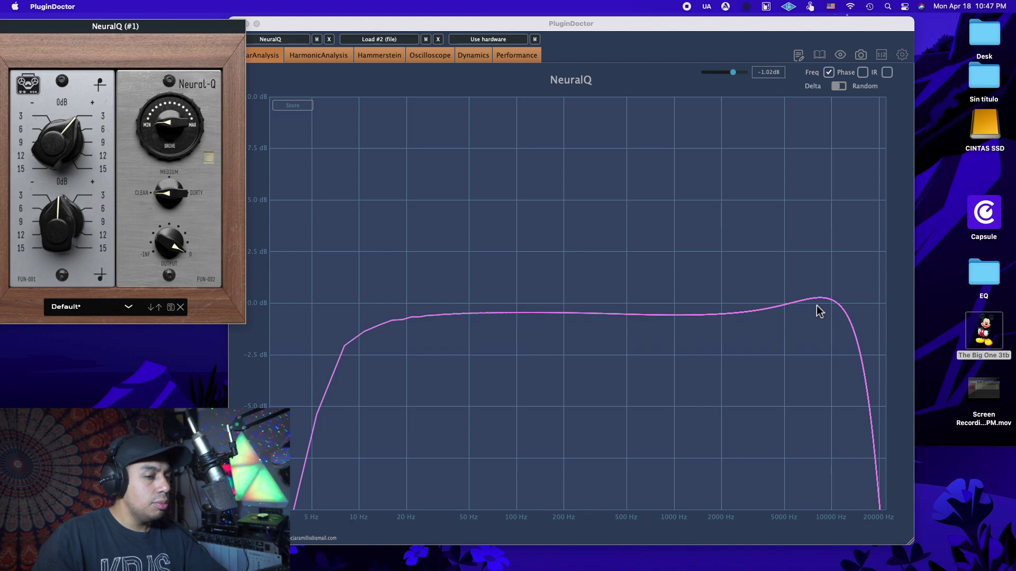
drag(58, 132, 69, 319)
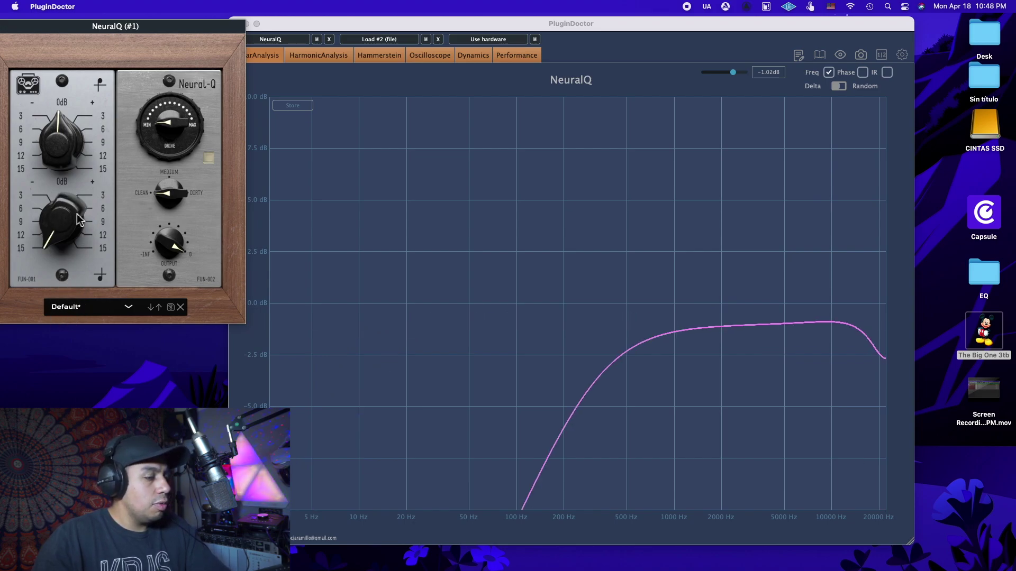
mouse_move(73, 225)
mouse_down()
mouse_move(77, 193)
mouse_move(62, 239)
mouse_up()
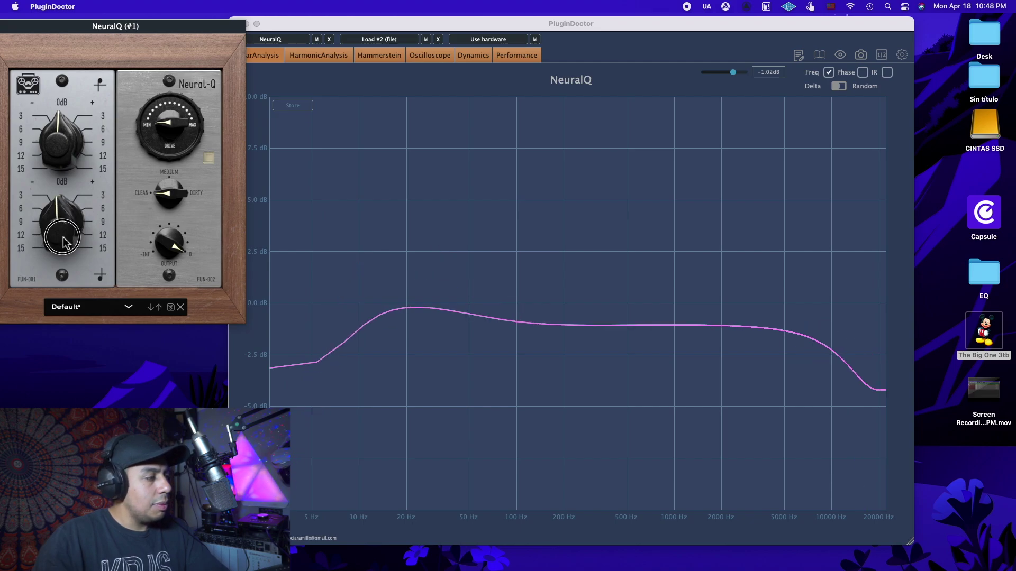
Raise Neural-Q's Drive close to MAX, engage the saturation, and switch its mode from Clean through Medium to Dirty.
drag(170, 129, 171, 111)
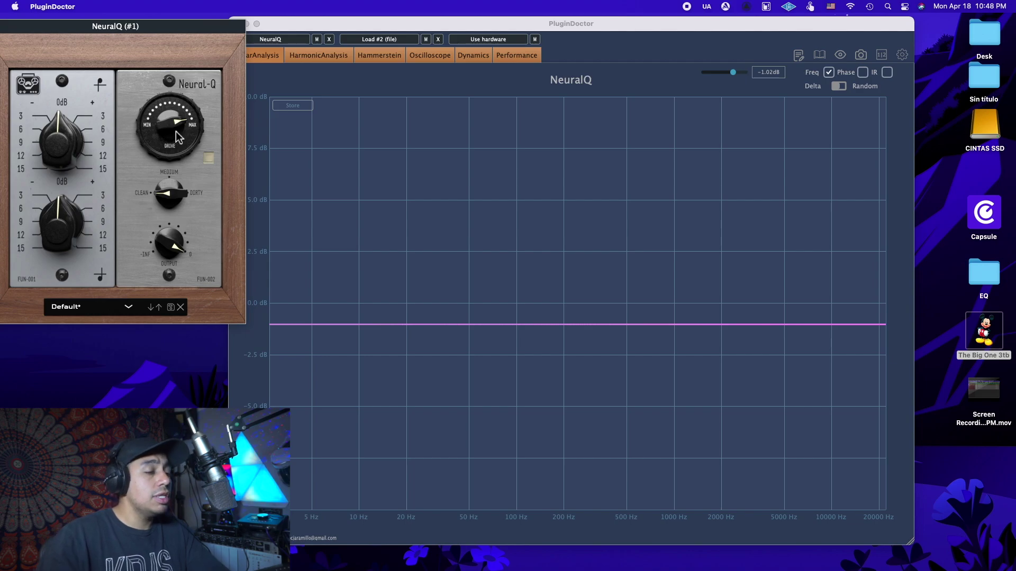
click(212, 161)
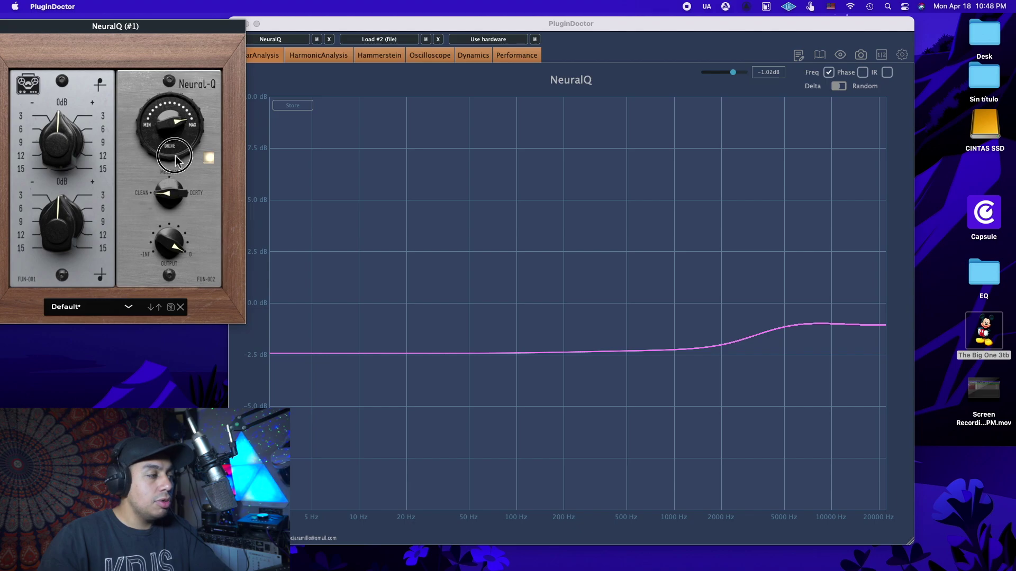
click(168, 204)
drag(167, 204, 171, 195)
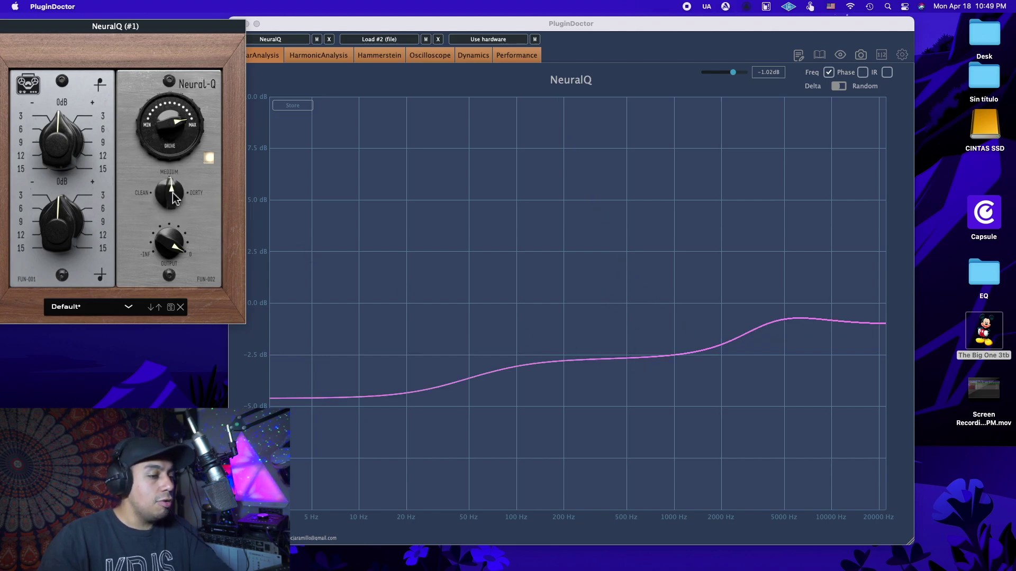
drag(172, 193, 174, 180)
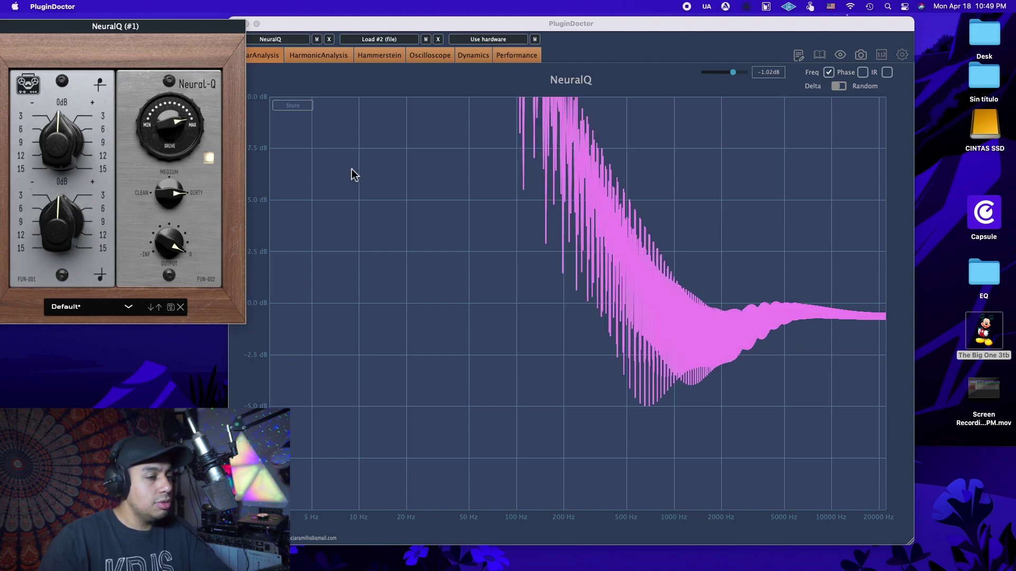